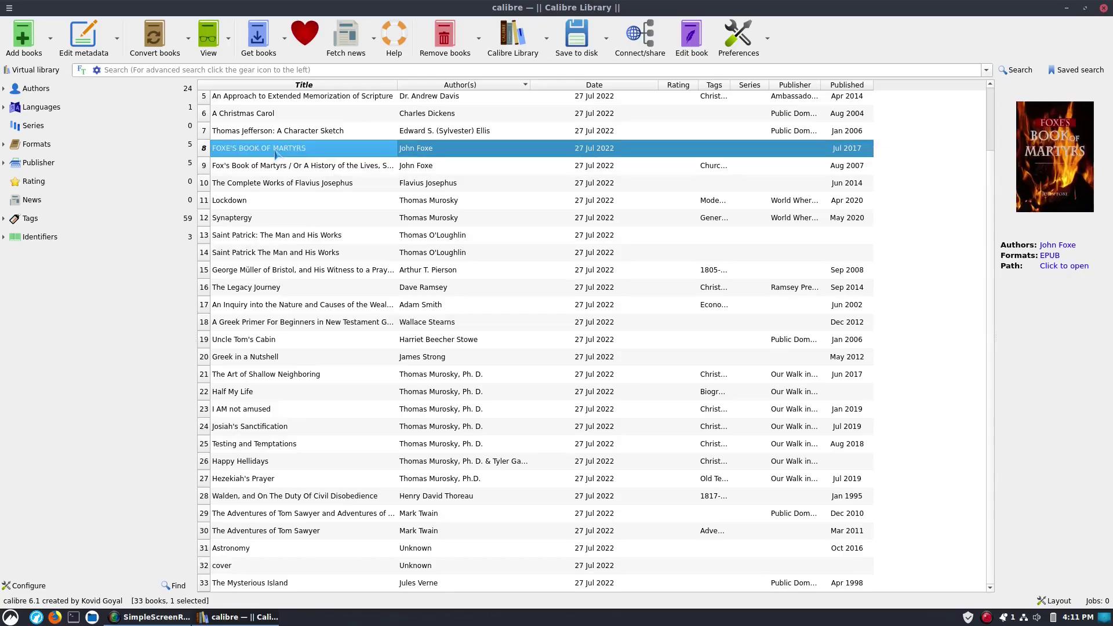
Select the book An Inquiry into the Nature and Causes of the Wealth of Nations in the library list
{"action": "key", "text": "Up"}
{"action": "left_click", "coordinate": [296, 270]}
{"action": "left_click", "coordinate": [296, 287]}
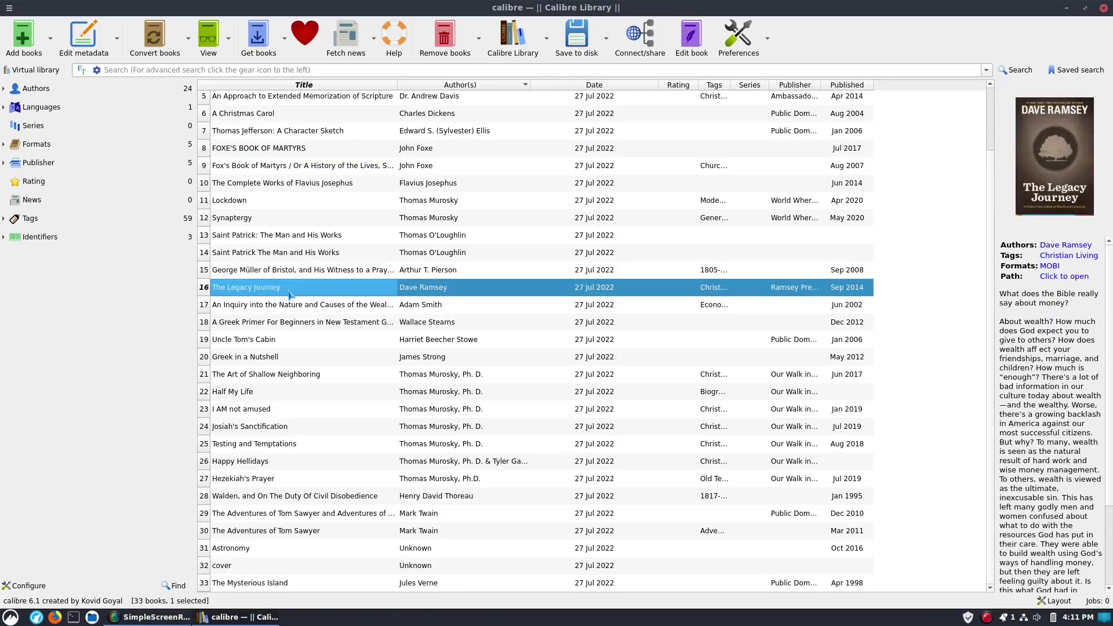
{"action": "key", "text": "Up"}
{"action": "left_click", "coordinate": [296, 304]}
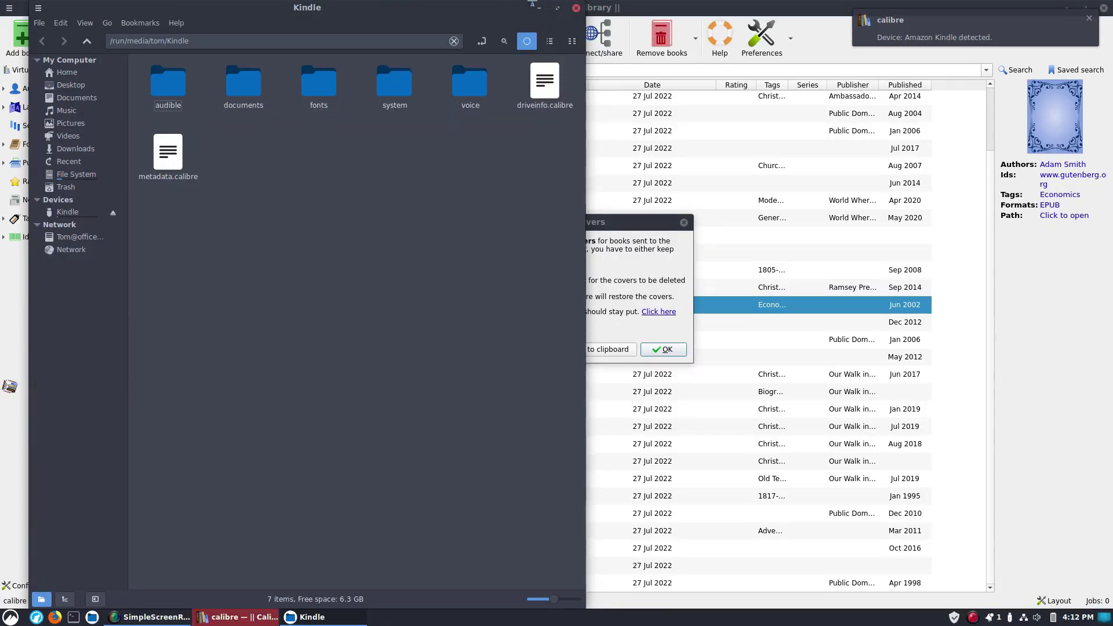
Clear the Kindle folder window and covers warning, and send the selected Wealth of Nations book to the device's main memory, accepting automatic conversion
{"action": "left_click", "coordinate": [539, 8]}
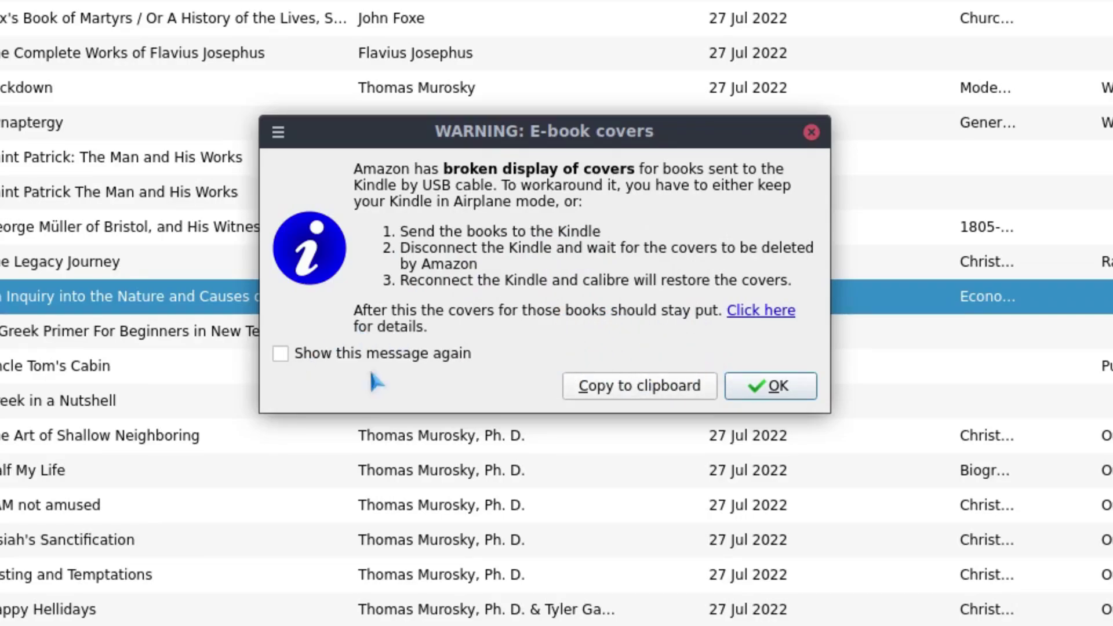
{"action": "left_click", "coordinate": [771, 390]}
{"action": "right_click", "coordinate": [137, 299]}
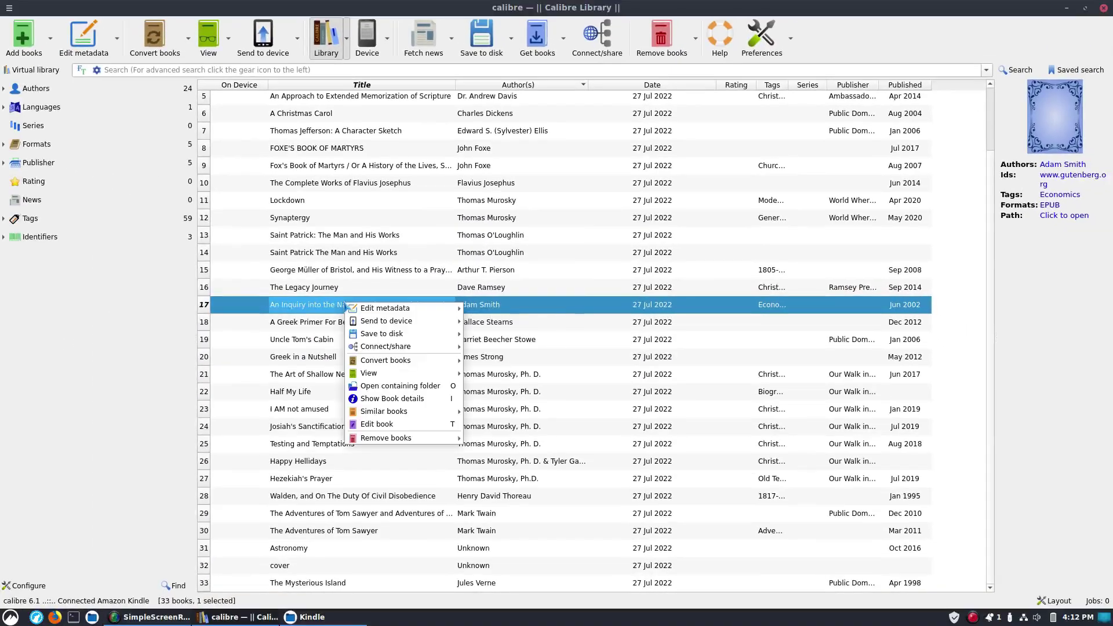
{"action": "mouse_move", "coordinate": [410, 327]}
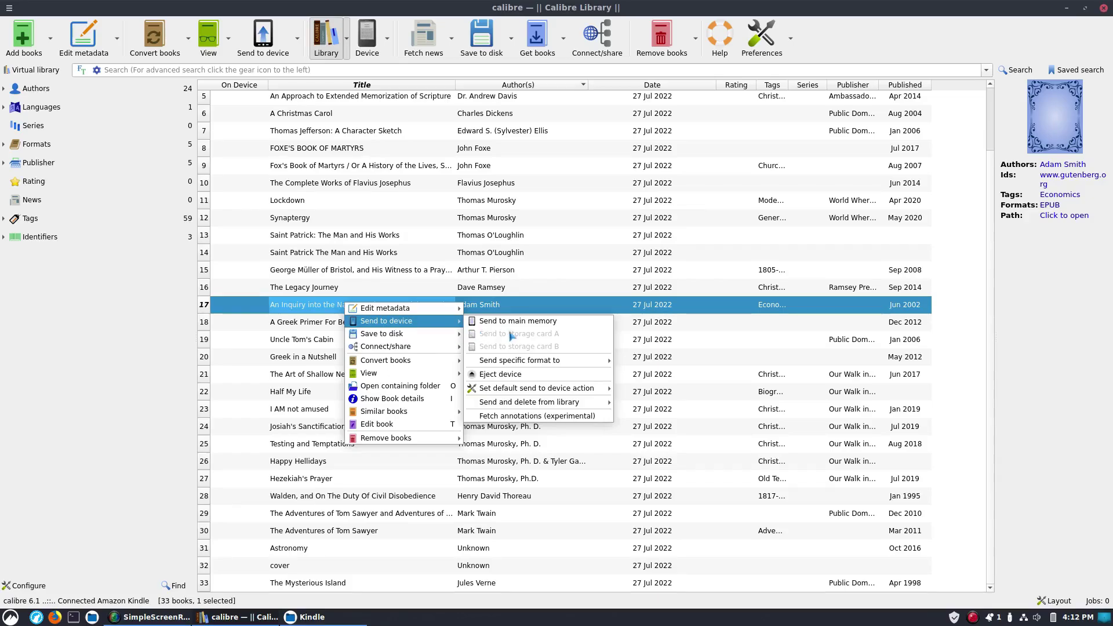
{"action": "mouse_move", "coordinate": [523, 359]}
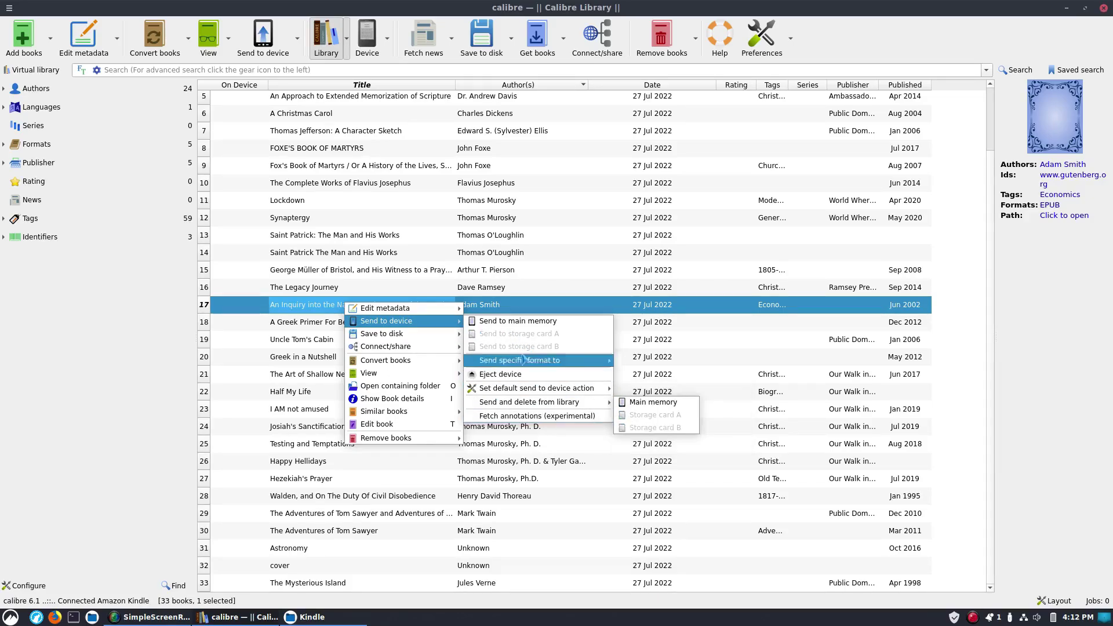
{"action": "left_click", "coordinate": [517, 322]}
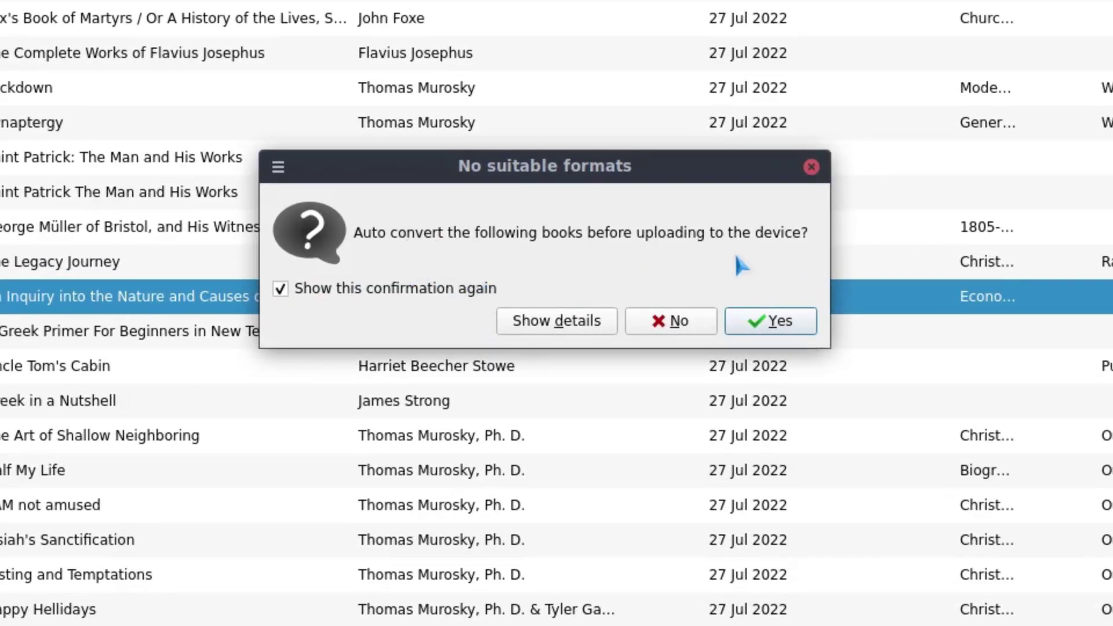
{"action": "left_click", "coordinate": [790, 322]}
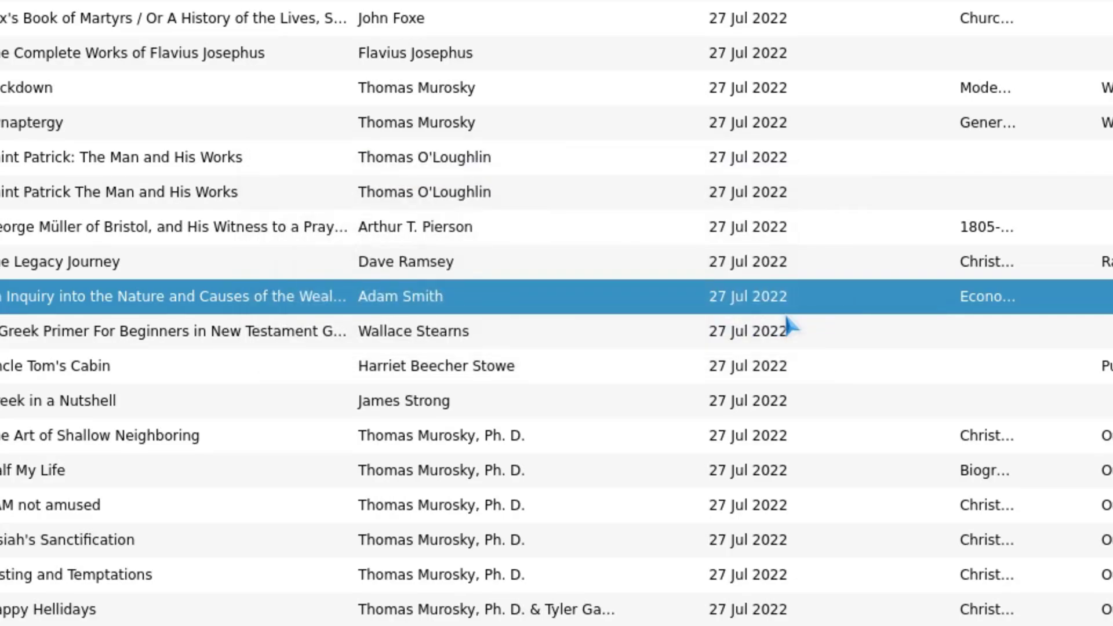
{"action": "left_click", "coordinate": [203, 342]}
{"action": "left_click", "coordinate": [170, 240]}
{"action": "right_click", "coordinate": [175, 240]}
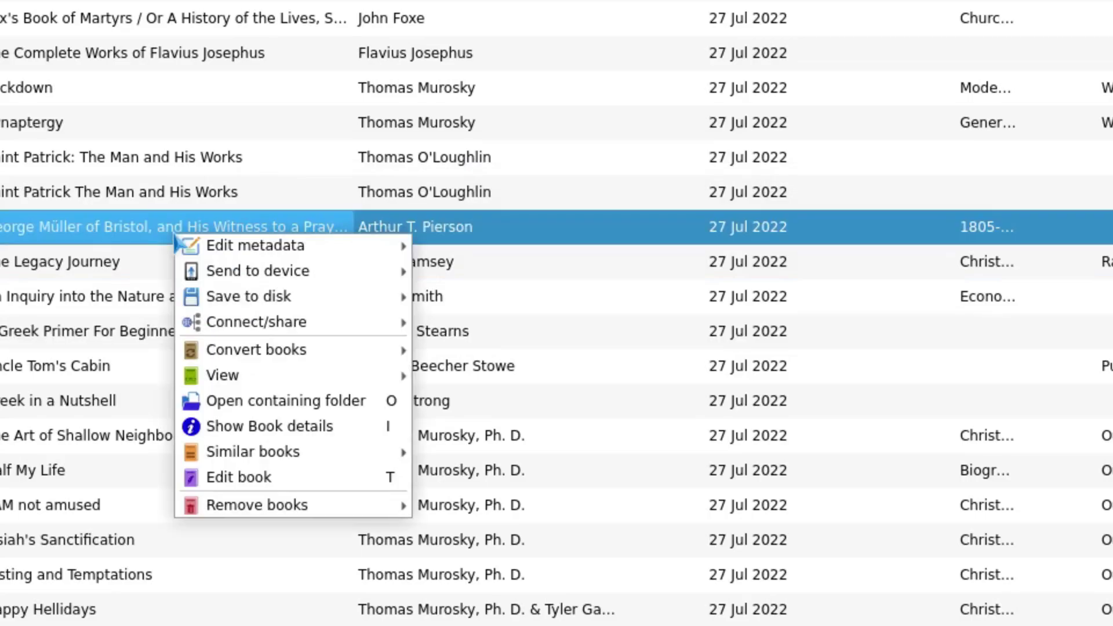
{"action": "mouse_move", "coordinate": [296, 273]}
{"action": "left_click", "coordinate": [463, 272]}
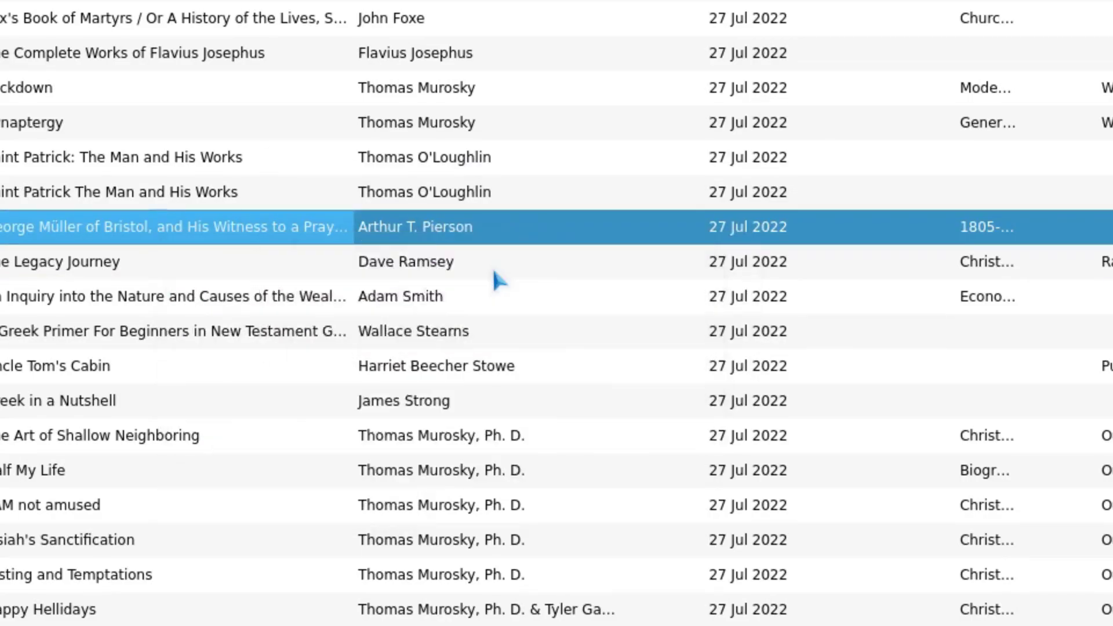
{"action": "left_click", "coordinate": [665, 326]}
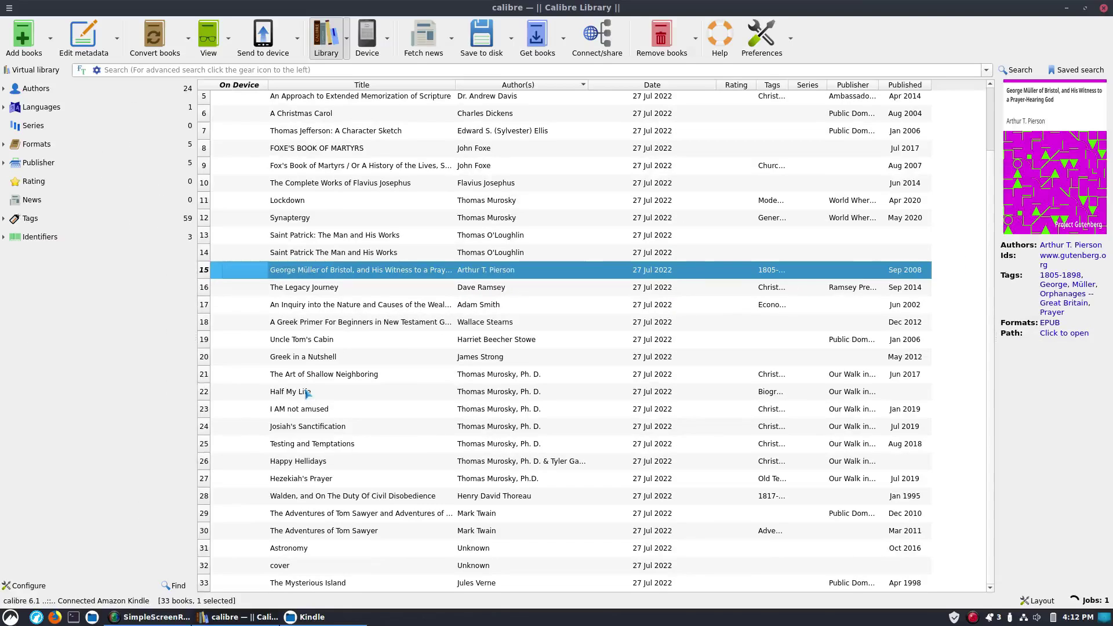
Send the book Half My Life to the Kindle's main memory, accepting automatic conversion before uploading
{"action": "right_click", "coordinate": [56, 470]}
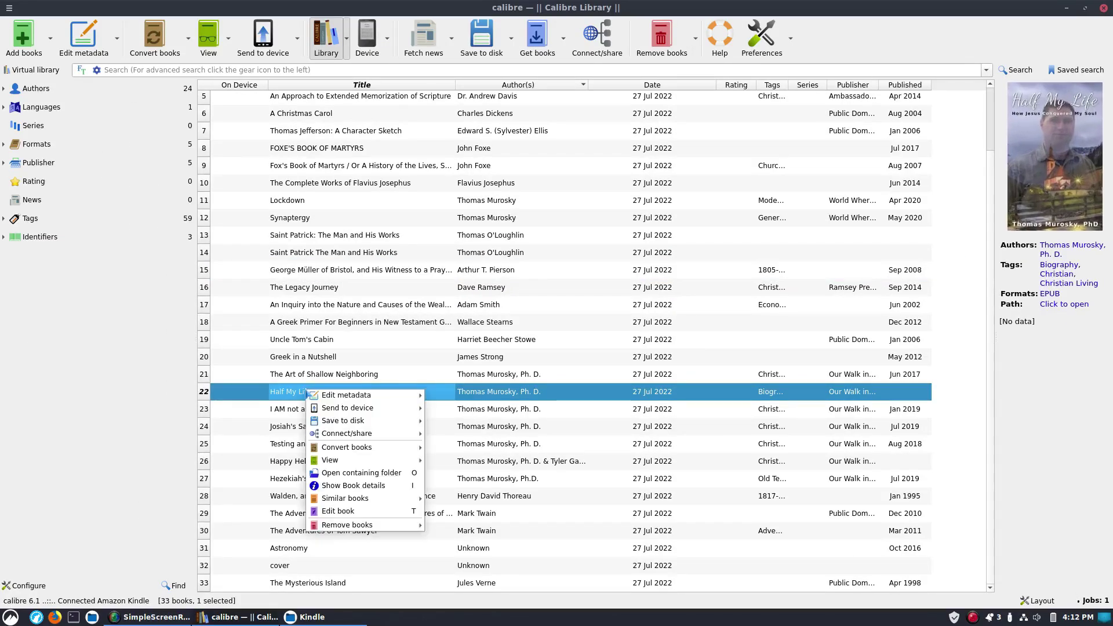
{"action": "mouse_move", "coordinate": [381, 409]}
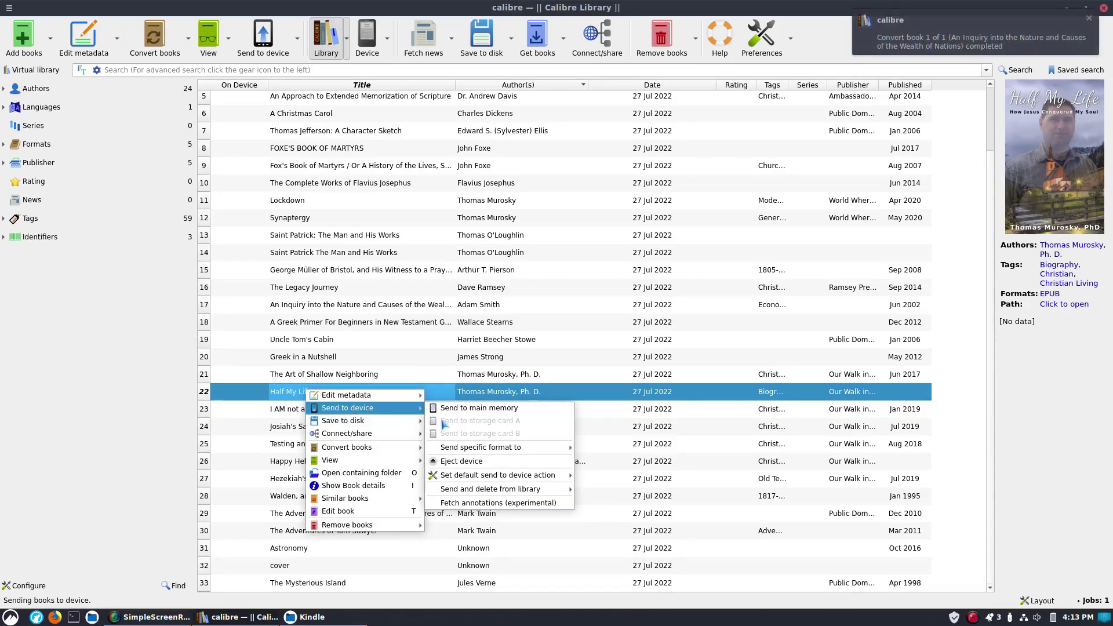
{"action": "left_click", "coordinate": [459, 411]}
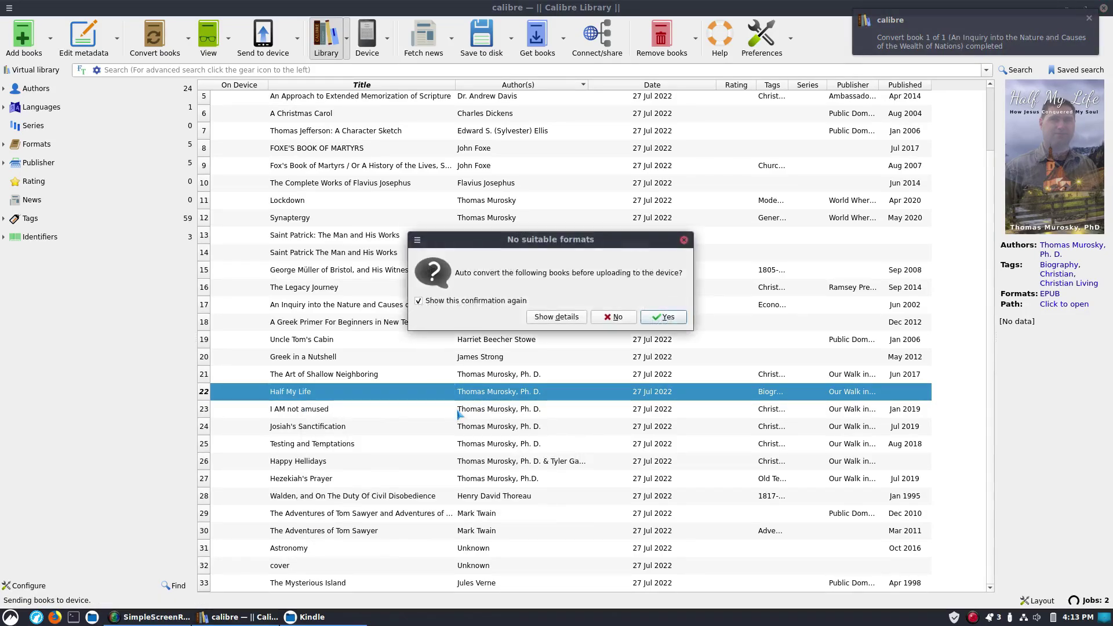
{"action": "left_click", "coordinate": [663, 317]}
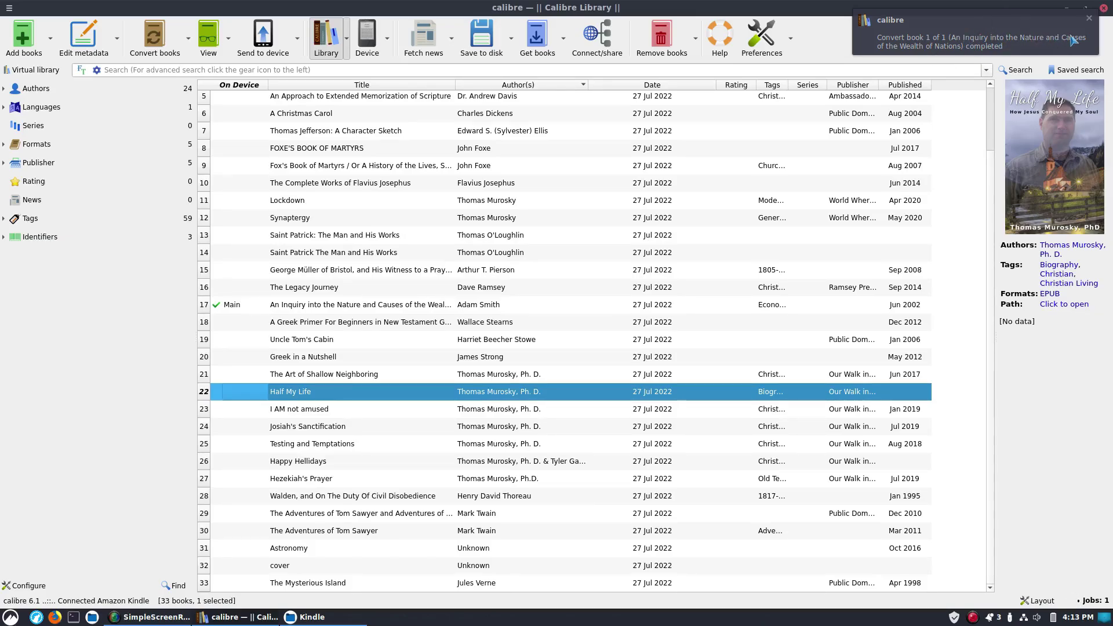
Send Walden, and On The Duty Of Civil Disobedience to the Kindle's main memory, accepting automatic conversion
{"action": "left_click", "coordinate": [328, 495]}
{"action": "right_click", "coordinate": [328, 494]}
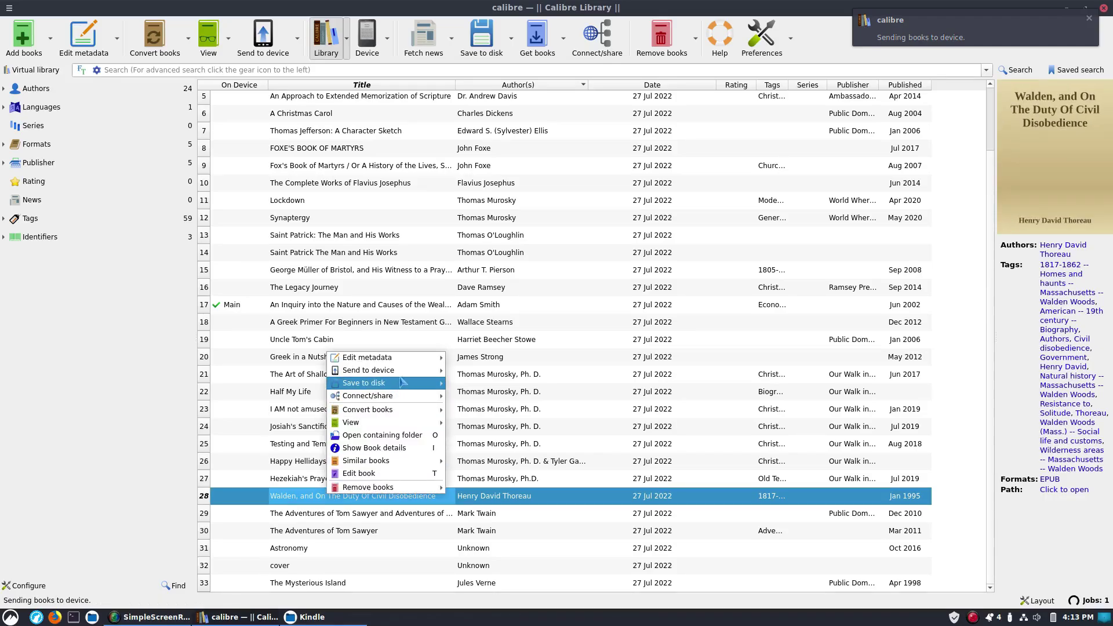
{"action": "mouse_move", "coordinate": [405, 370]}
{"action": "left_click", "coordinate": [492, 369]}
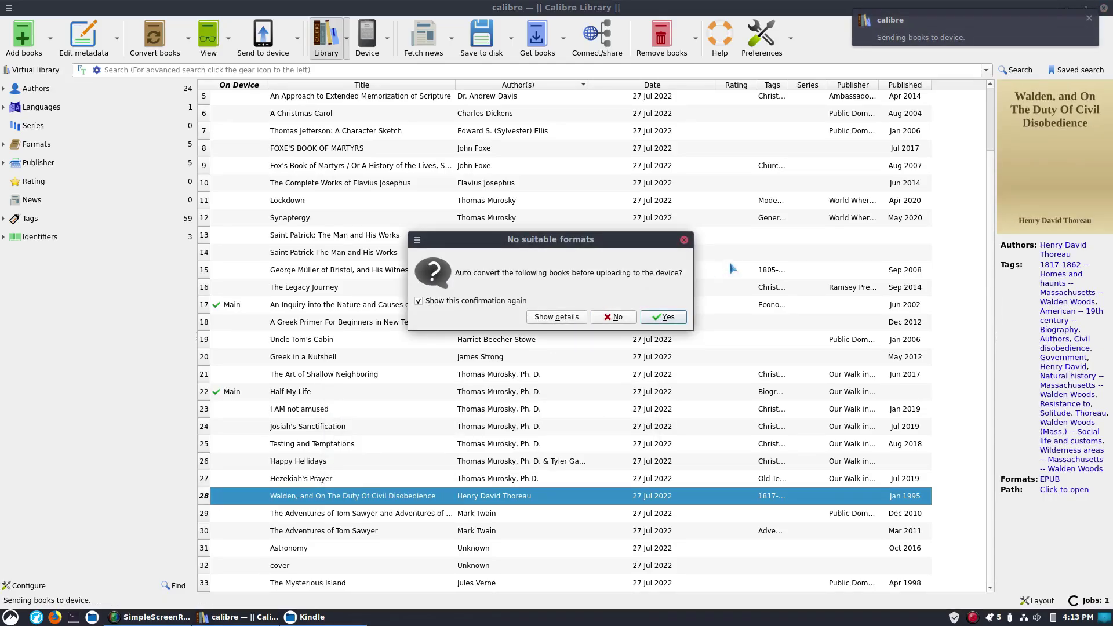
{"action": "left_click", "coordinate": [664, 317]}
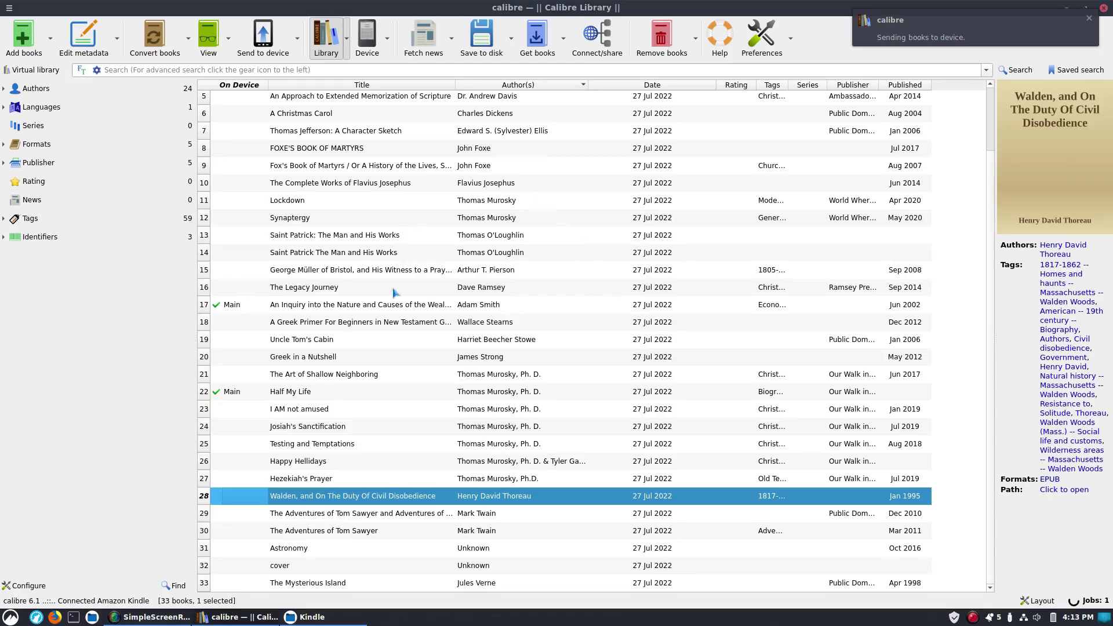
{"action": "left_click", "coordinate": [328, 185]}
{"action": "scroll", "coordinate": [328, 185], "scroll_direction": "up", "scroll_amount": 2}
{"action": "left_click", "coordinate": [323, 152]}
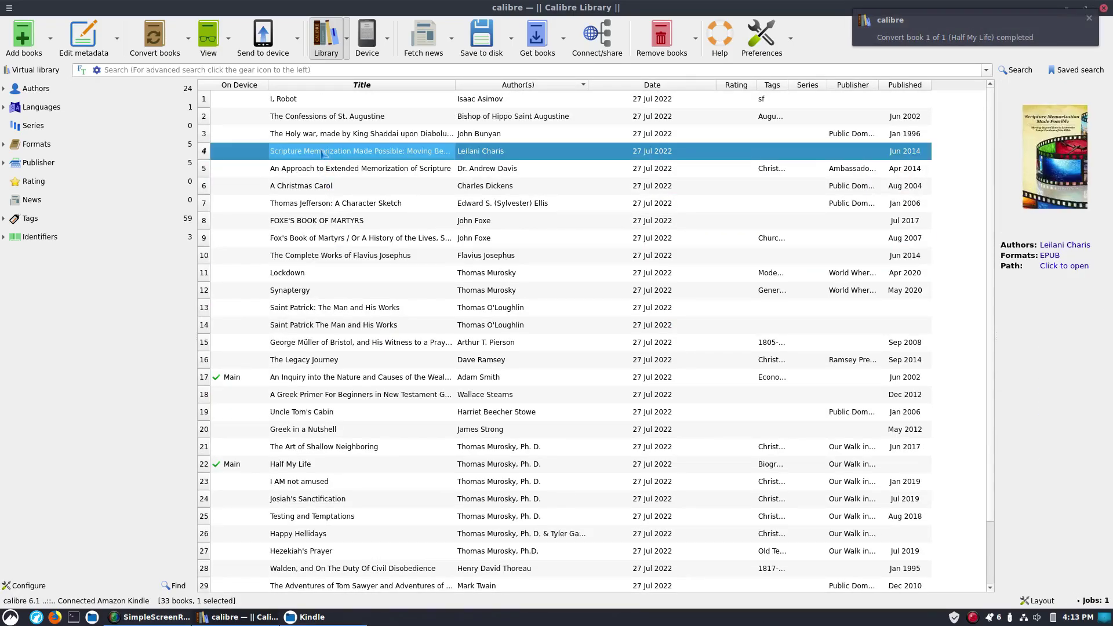
{"action": "right_click", "coordinate": [323, 153]}
{"action": "left_click", "coordinate": [302, 152]}
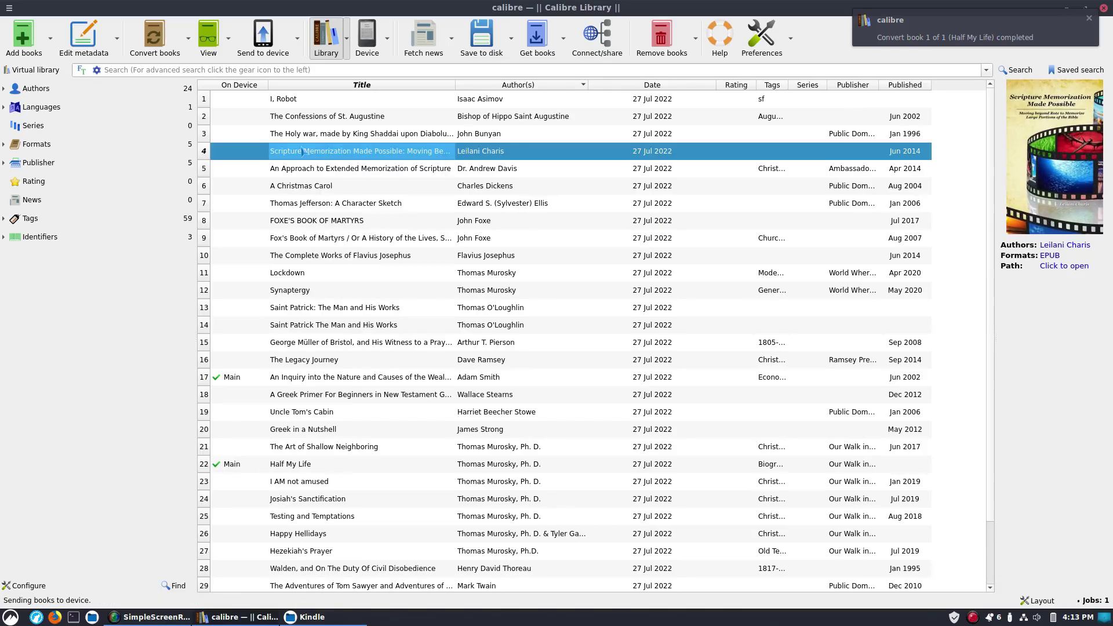
{"action": "left_click", "coordinate": [292, 103]}
{"action": "right_click", "coordinate": [293, 103]}
{"action": "mouse_move", "coordinate": [347, 122]}
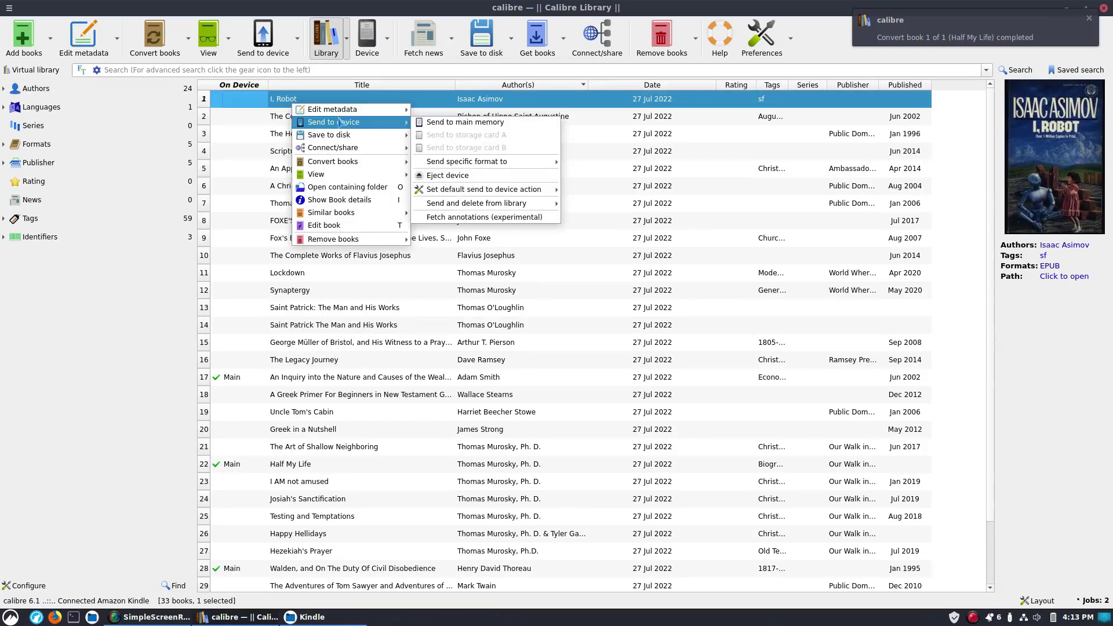
{"action": "left_click", "coordinate": [438, 122]}
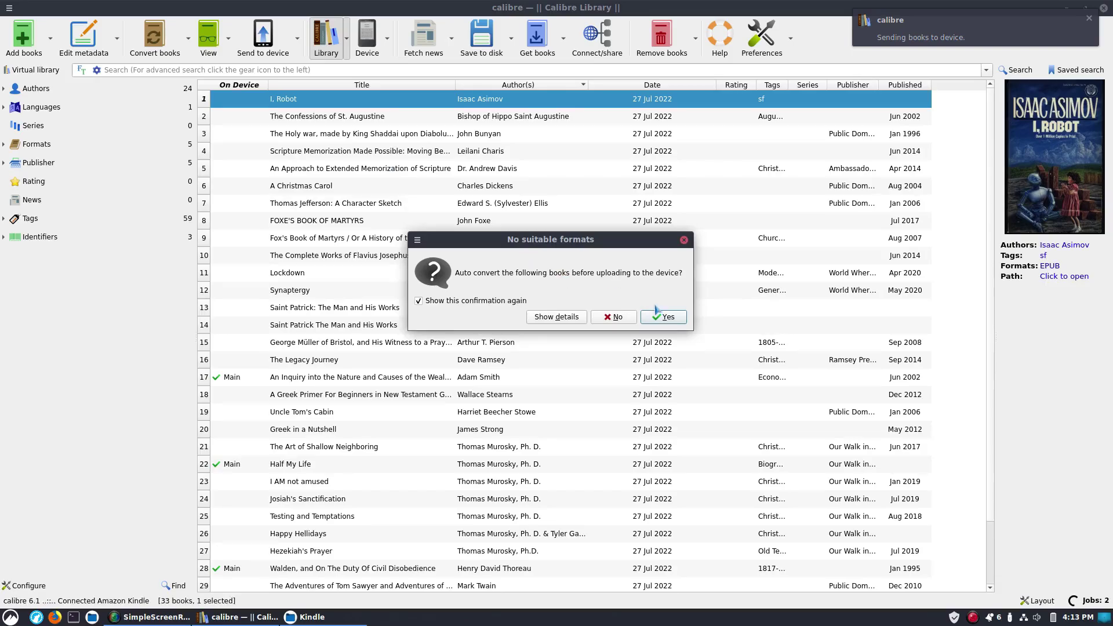
{"action": "left_click", "coordinate": [616, 318]}
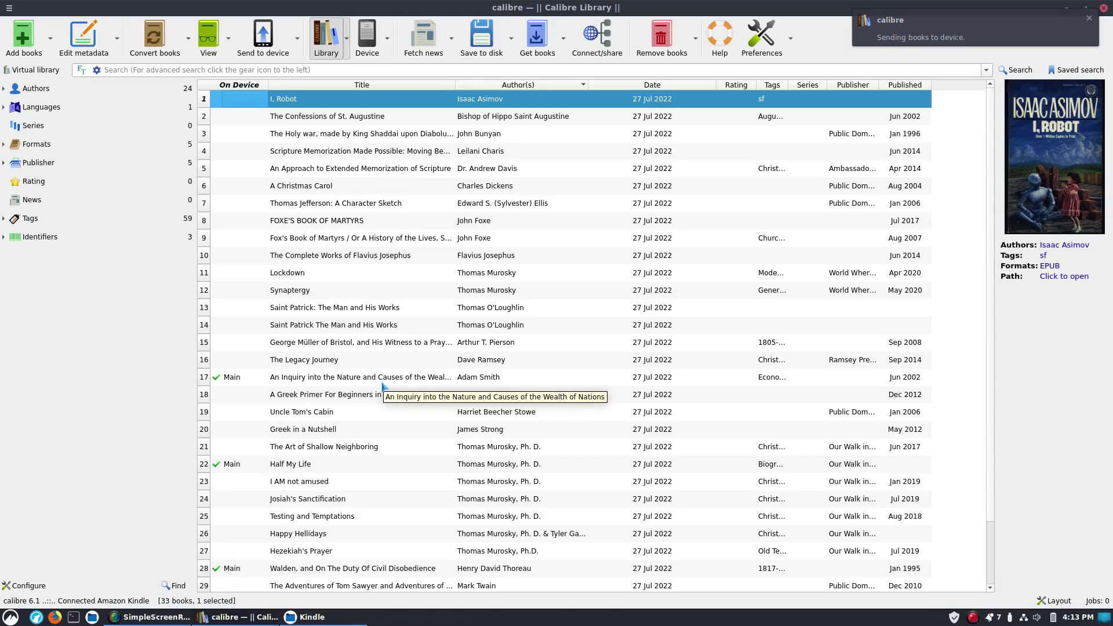
Send George Müller of Bristol, and His Witness to a Prayer-Hearing God to the Kindle's main memory, accepting automatic conversion
{"action": "left_click", "coordinate": [360, 342]}
{"action": "scroll", "coordinate": [368, 394], "scroll_direction": "down", "scroll_amount": 2}
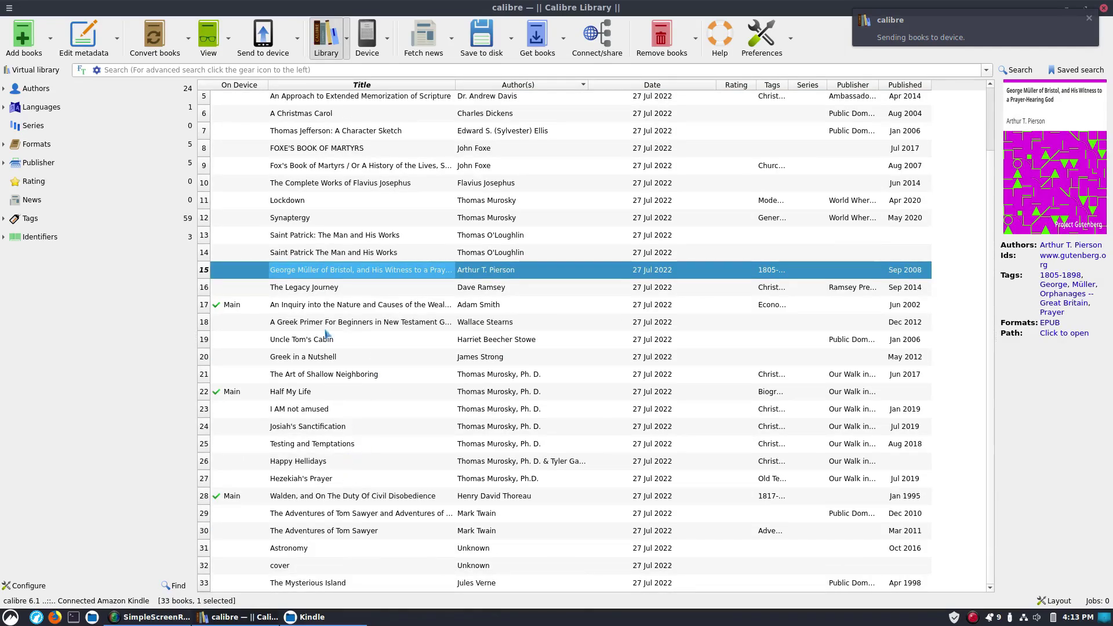
{"action": "scroll", "coordinate": [330, 271], "scroll_direction": "up", "scroll_amount": 2}
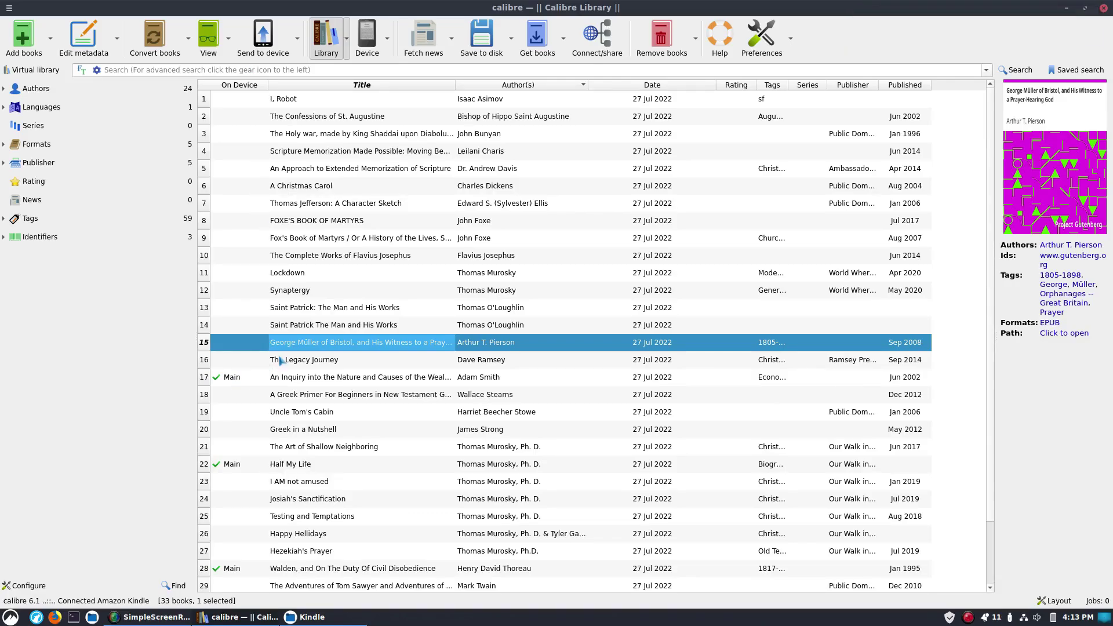
{"action": "scroll", "coordinate": [281, 360], "scroll_direction": "down", "scroll_amount": 2}
{"action": "scroll", "coordinate": [260, 291], "scroll_direction": "up", "scroll_amount": 2}
{"action": "right_click", "coordinate": [294, 336]}
{"action": "mouse_move", "coordinate": [387, 343]}
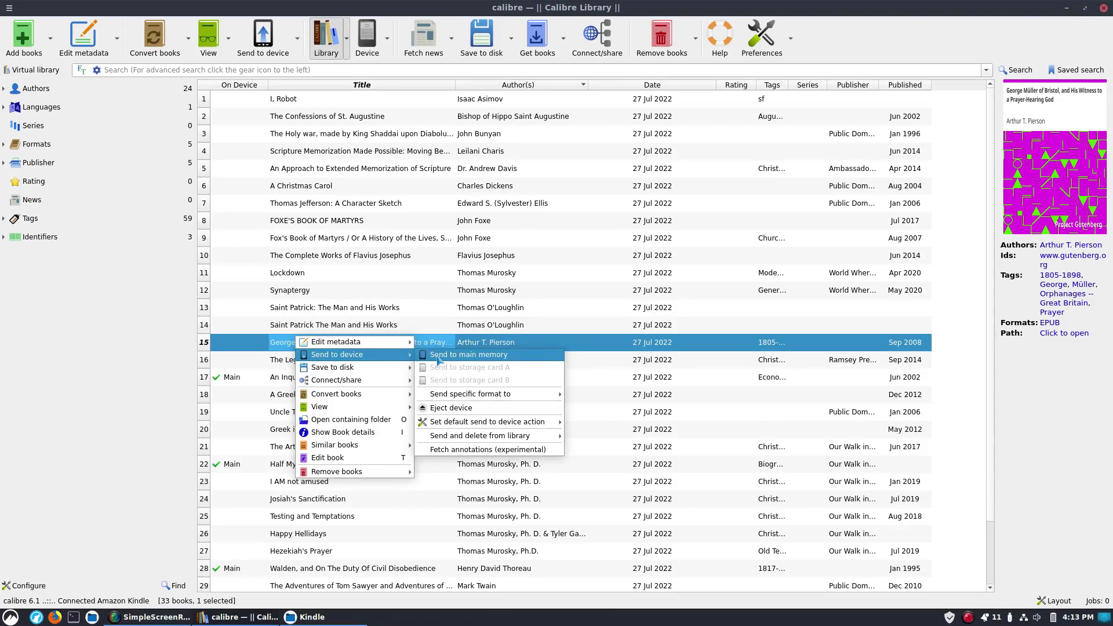
{"action": "left_click", "coordinate": [438, 356]}
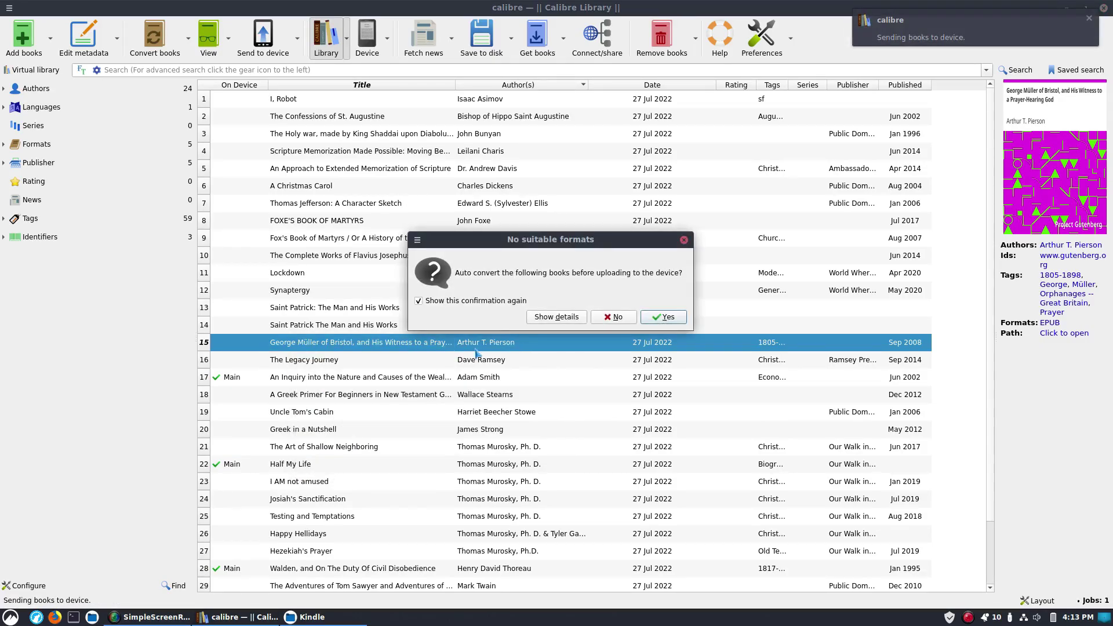
{"action": "left_click", "coordinate": [663, 316]}
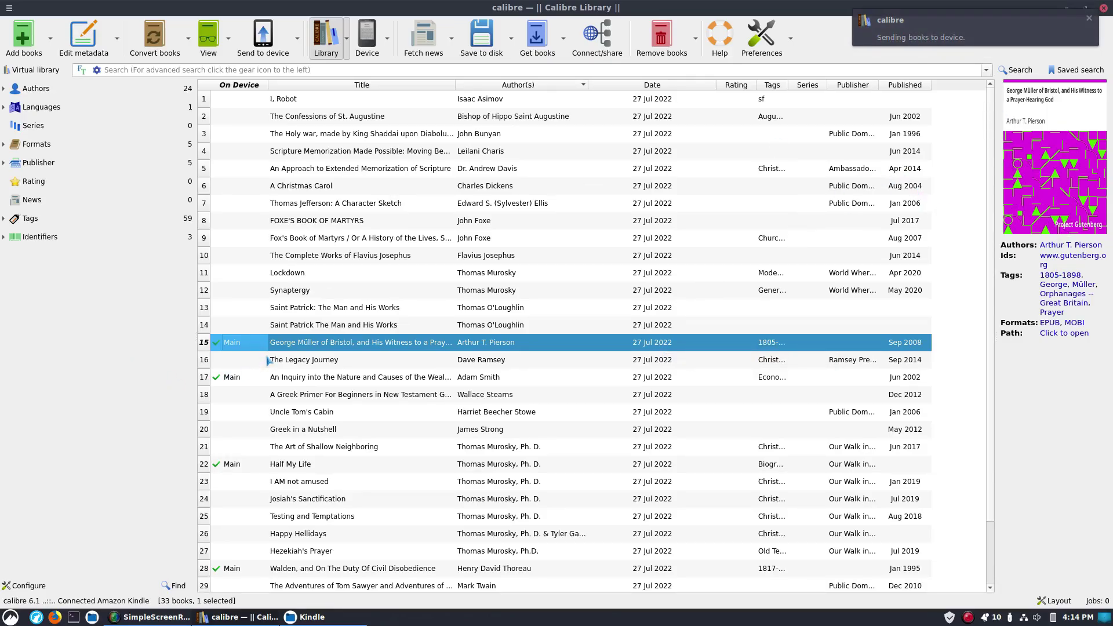
Compare the formats listed in the book details for books sent to the Kindle and books not sent, including Synaptergy and I, Robot
{"action": "left_click", "coordinate": [280, 346]}
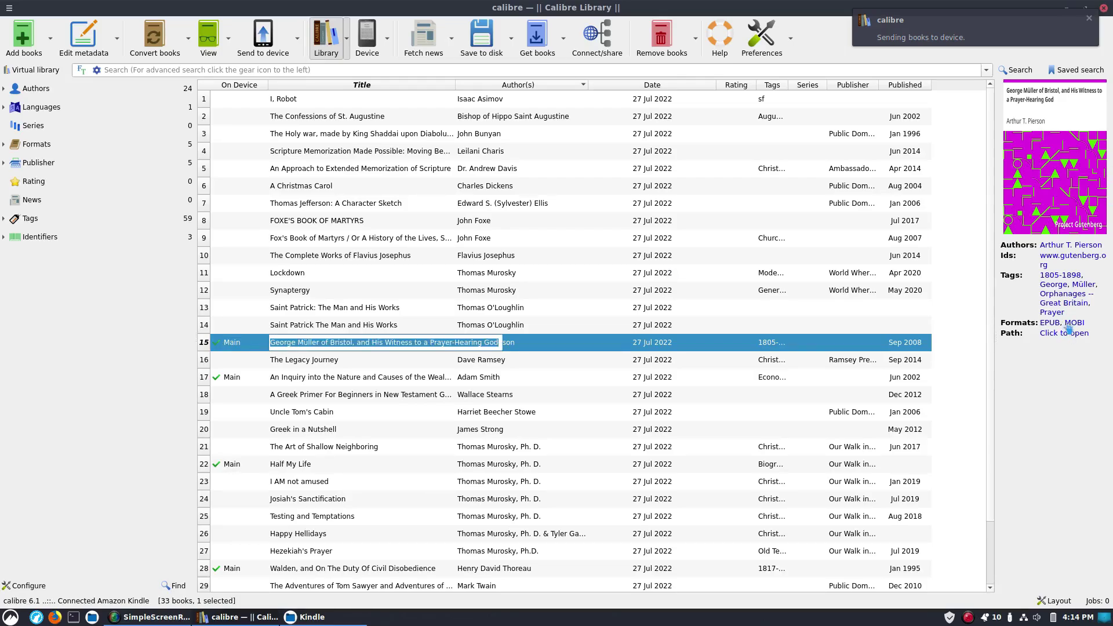
{"action": "left_click", "coordinate": [295, 364]}
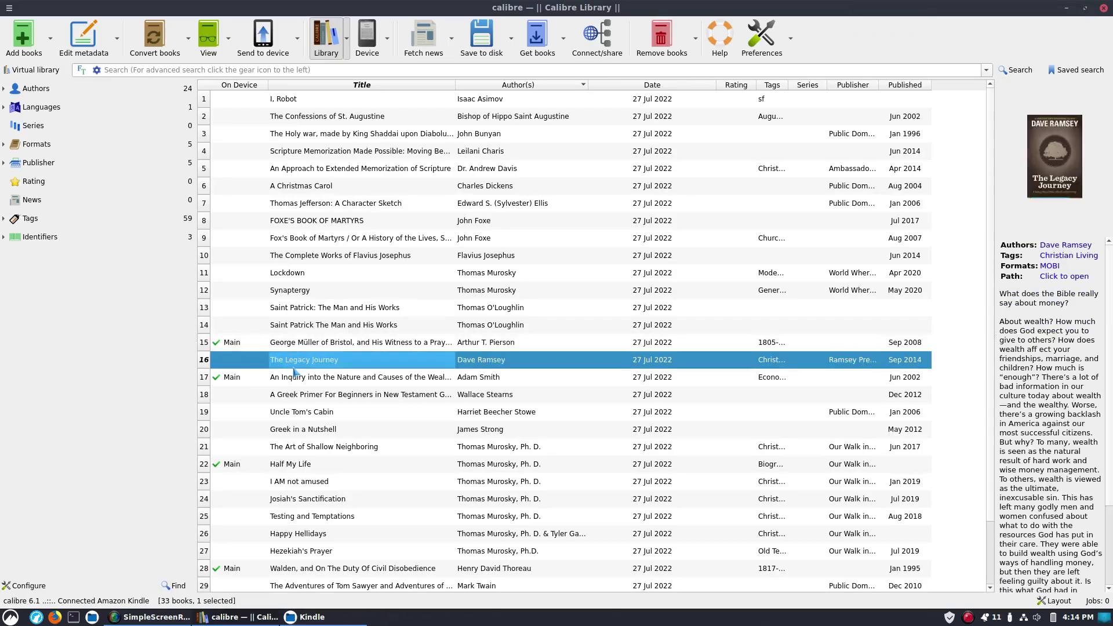
{"action": "left_click", "coordinate": [287, 272]}
{"action": "left_click", "coordinate": [286, 291]}
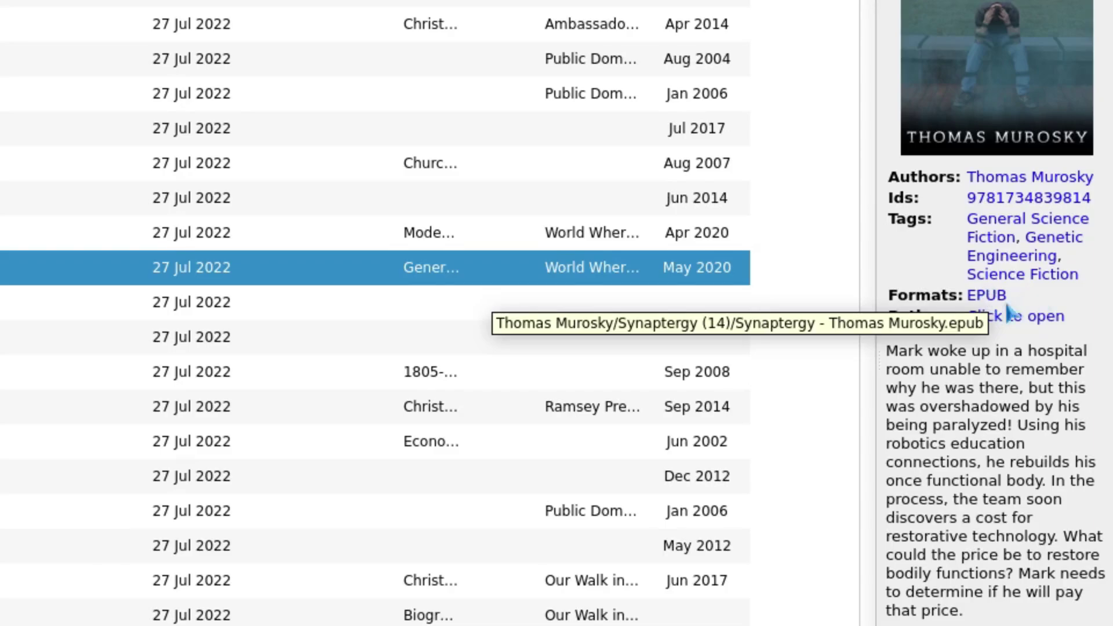
{"action": "left_click", "coordinate": [406, 371]}
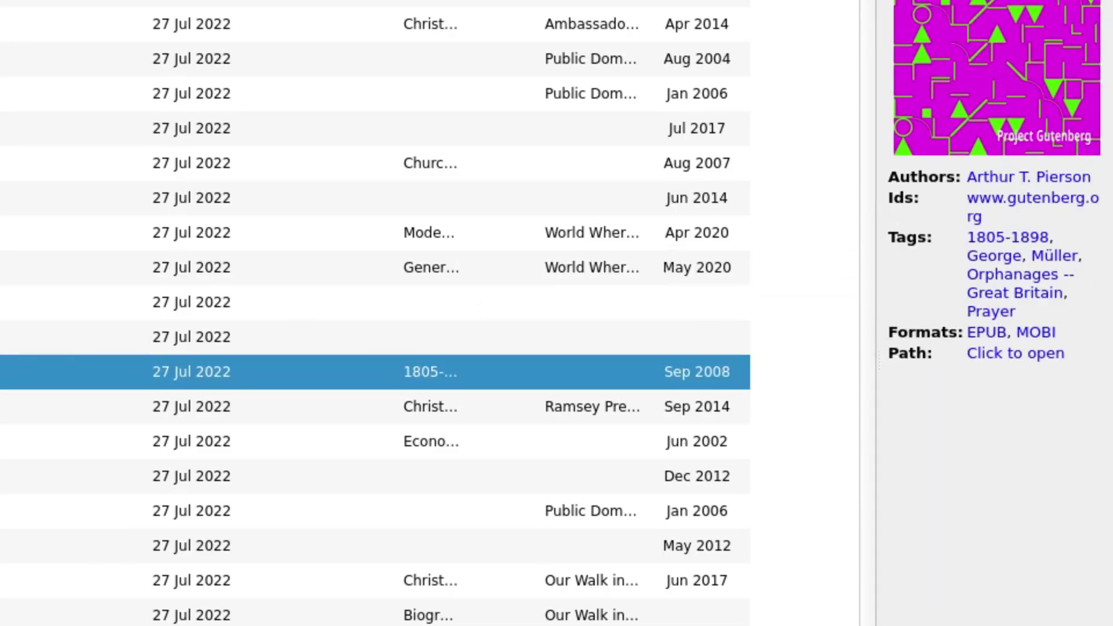
{"action": "left_click", "coordinate": [431, 441]}
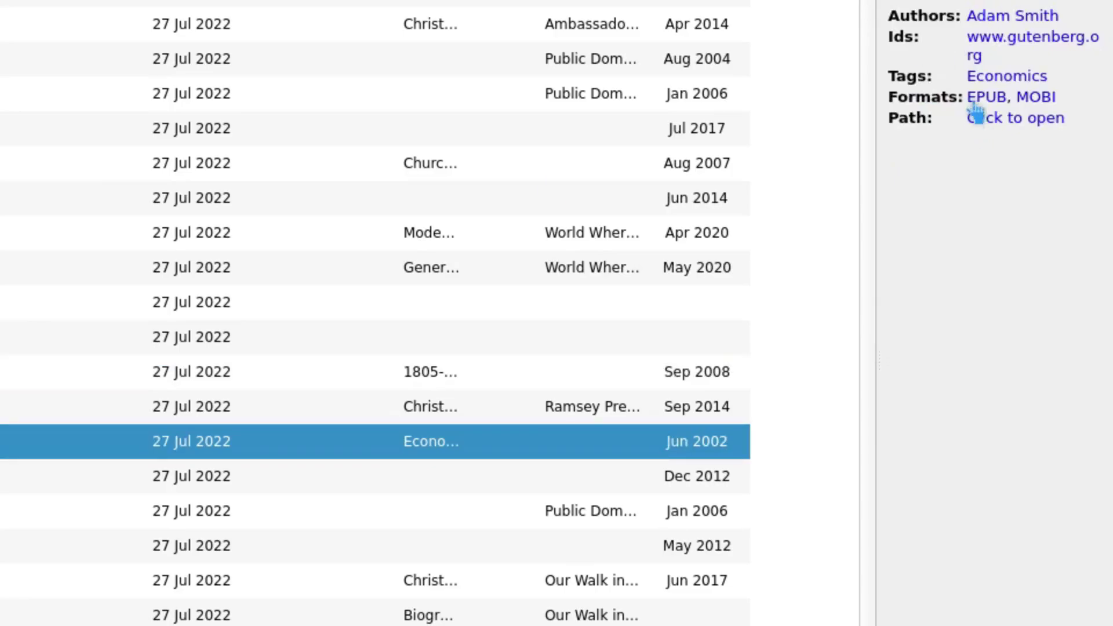
{"action": "key", "text": "Home"}
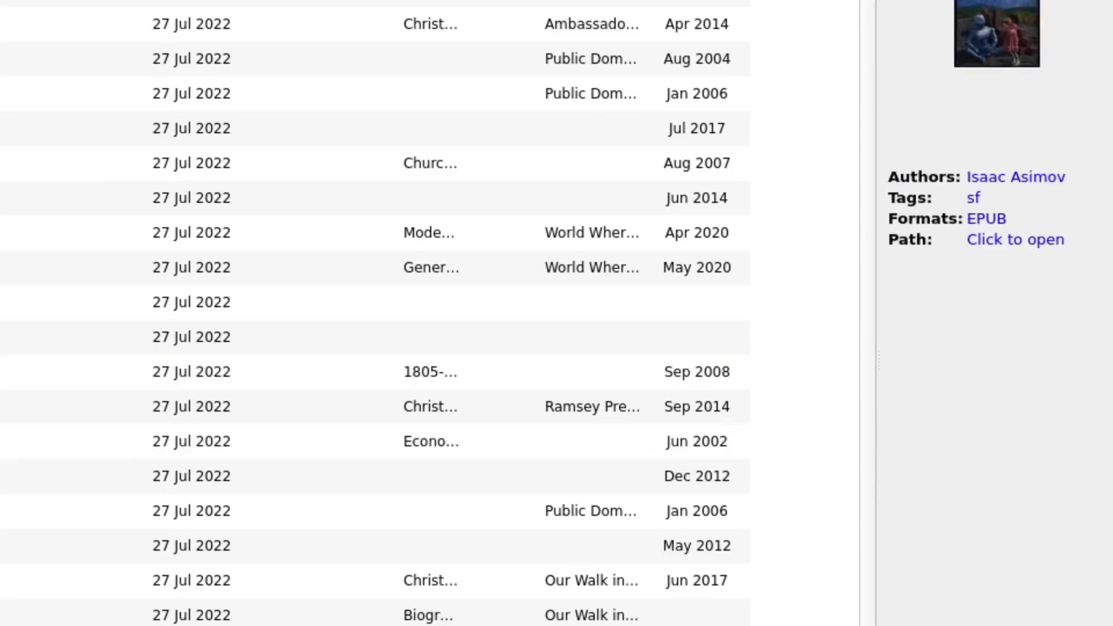